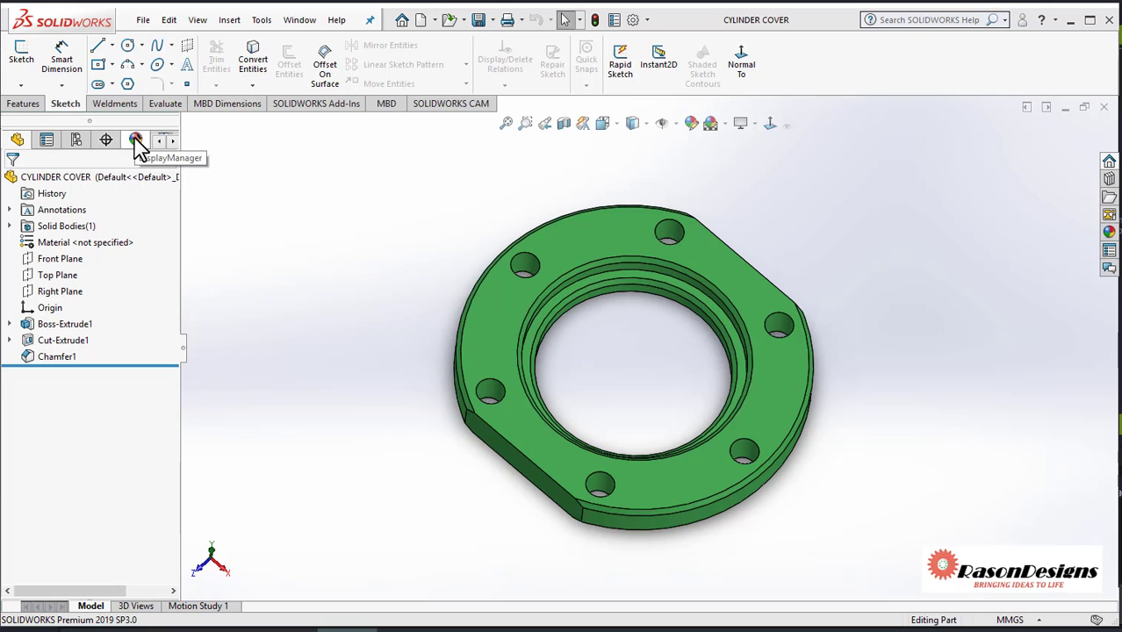
# Look through the available manager tabs for the cylinder cover part.
pyautogui.click(171, 141)
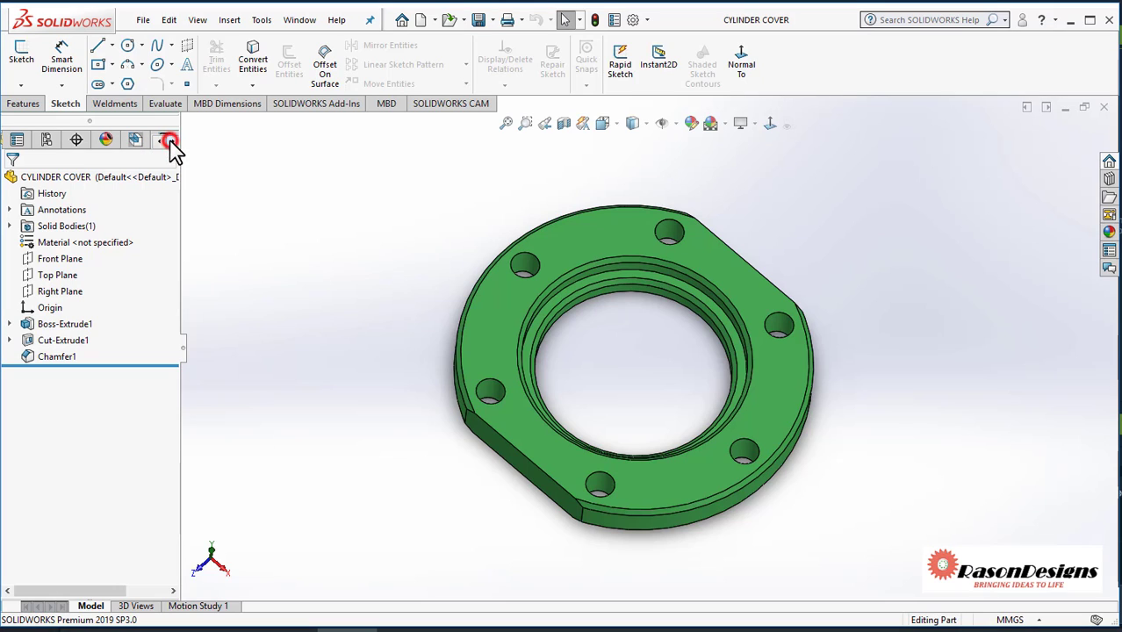
pyautogui.click(173, 141)
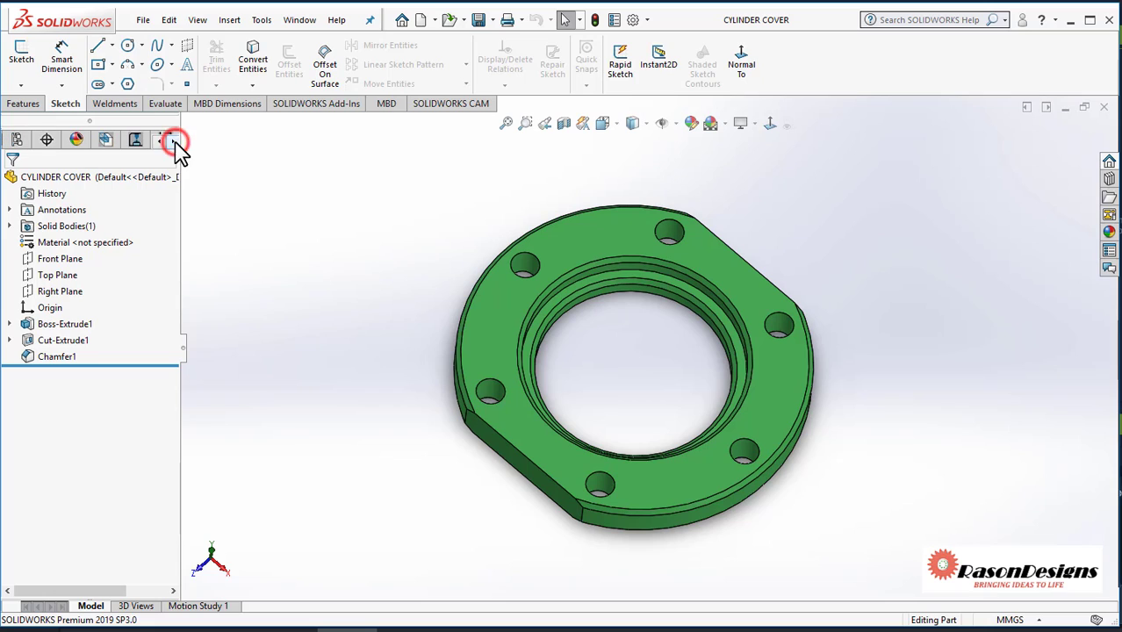
pyautogui.click(173, 142)
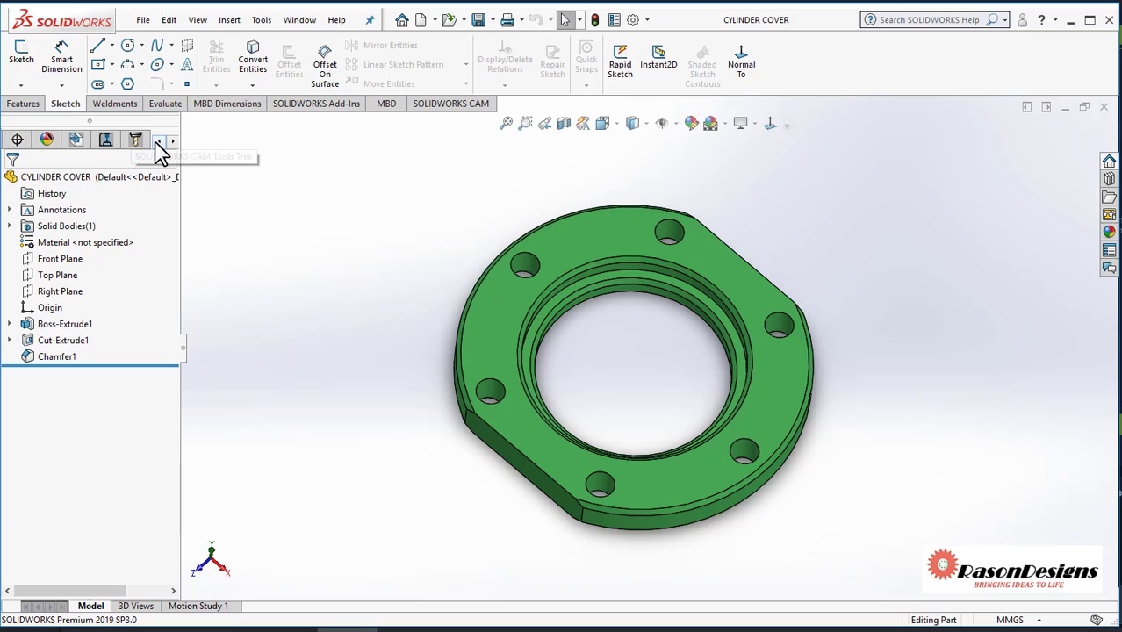
pyautogui.click(157, 142)
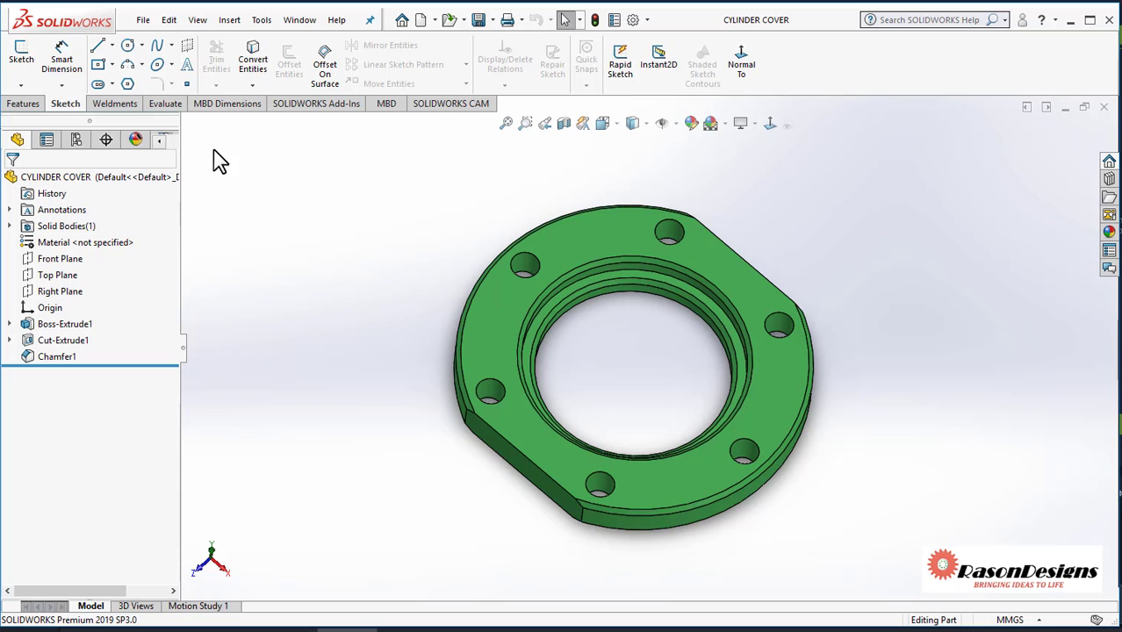
# Switch to the Assem1 assembly and on to the JOINT ASSEMBLY H drawing to compare their feature trees.
pyautogui.click(299, 19)
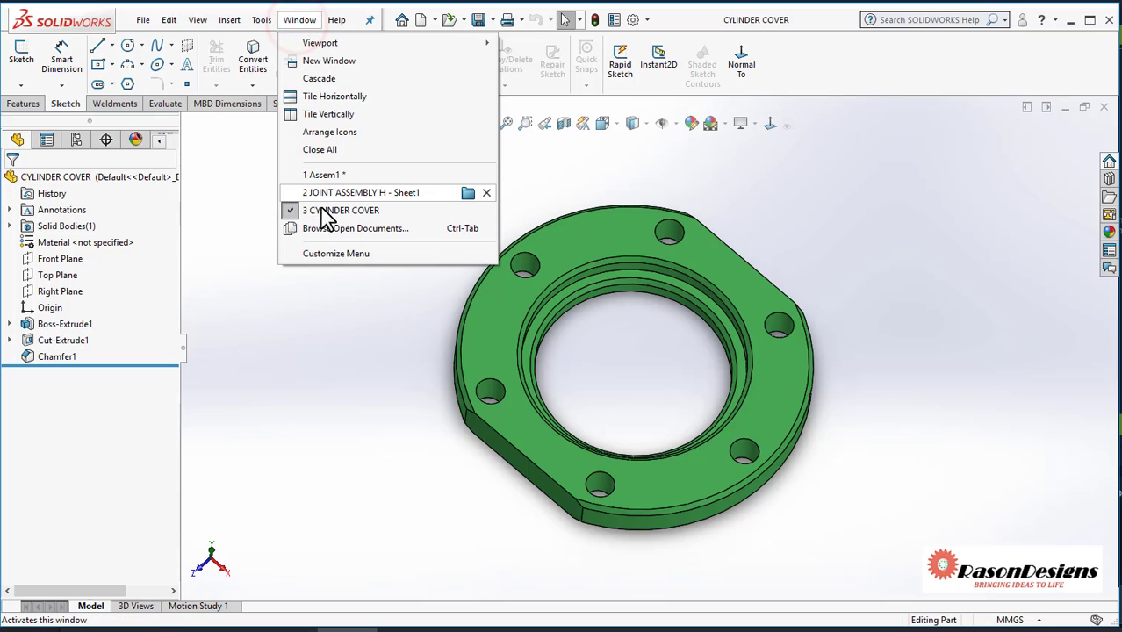
pyautogui.moveTo(351, 198)
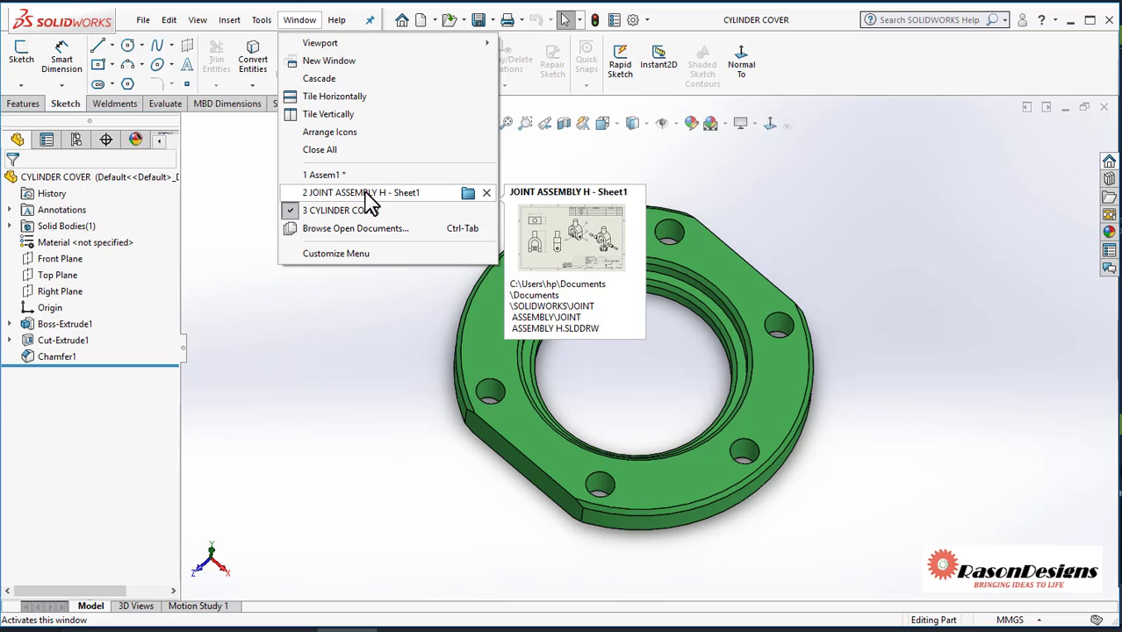
pyautogui.click(369, 176)
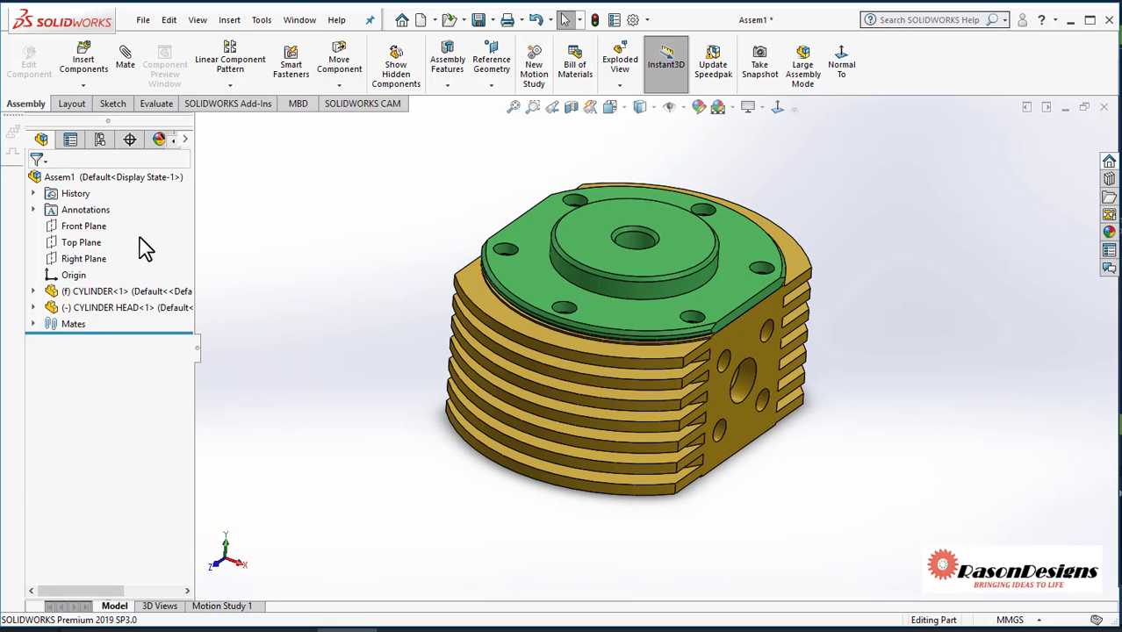
pyautogui.click(299, 20)
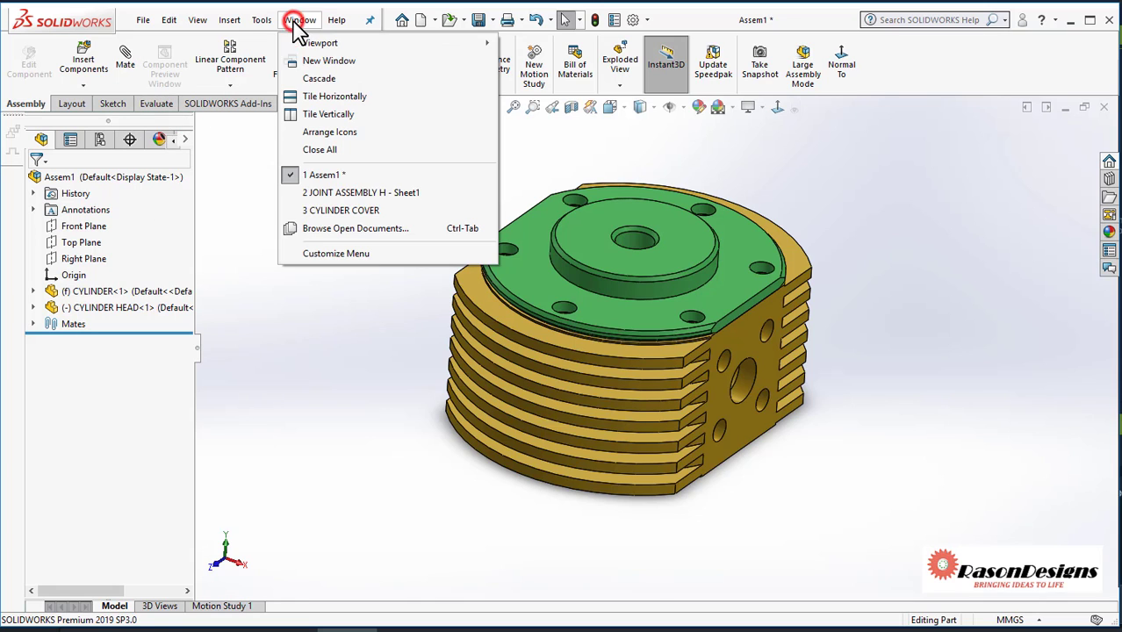
pyautogui.click(351, 192)
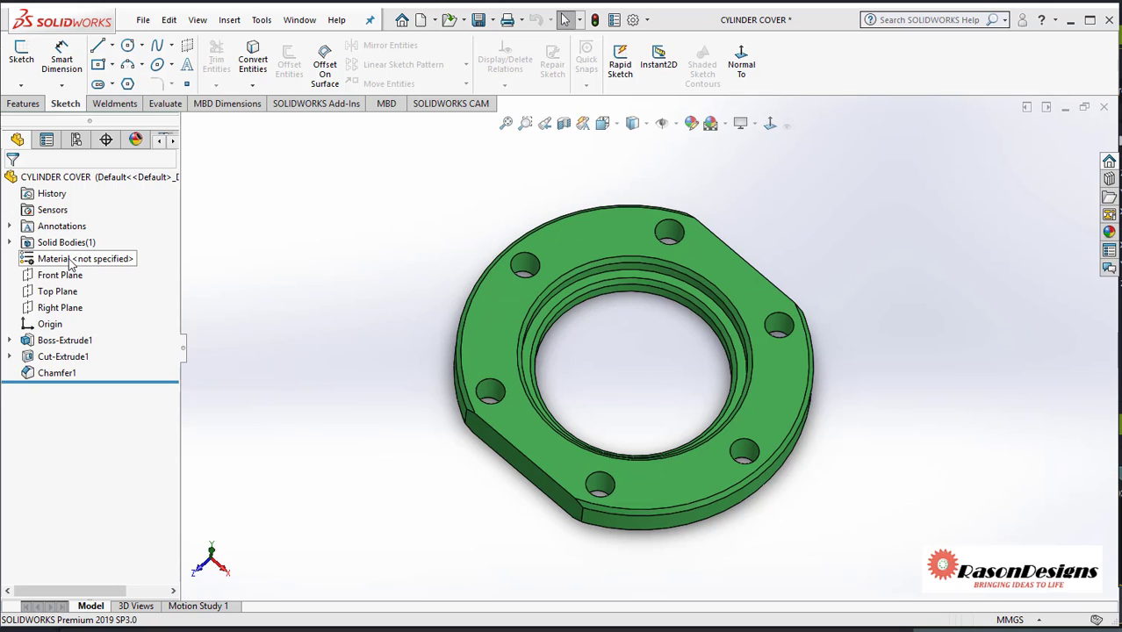
# Inspect the contents of the Annotations folder in the cylinder cover's feature tree and collapse it again.
pyautogui.click(9, 227)
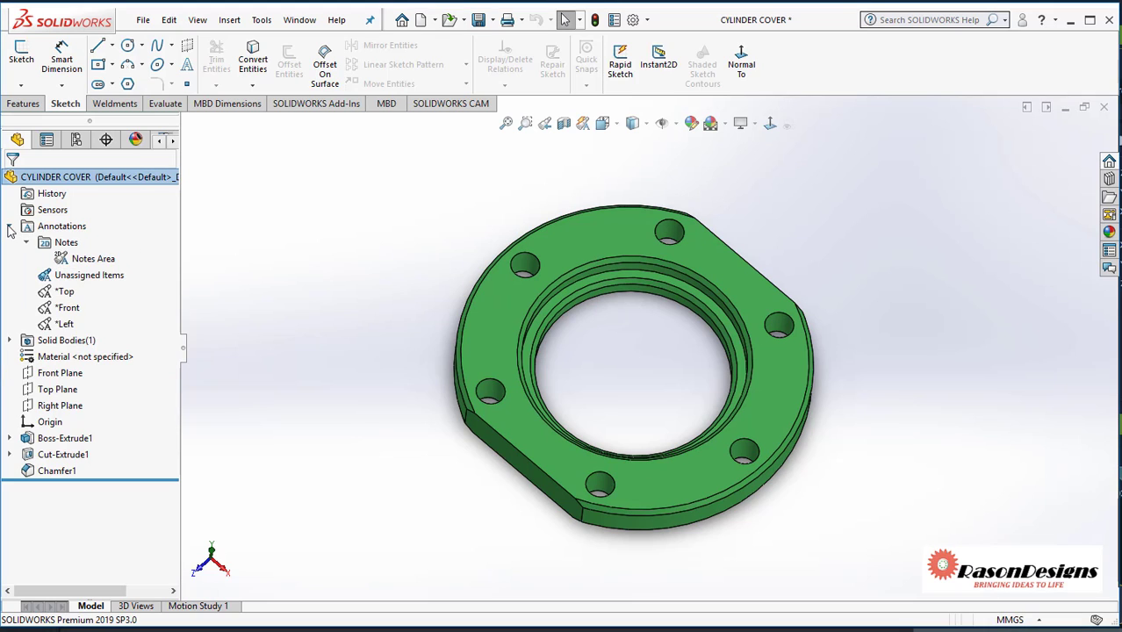
pyautogui.click(9, 227)
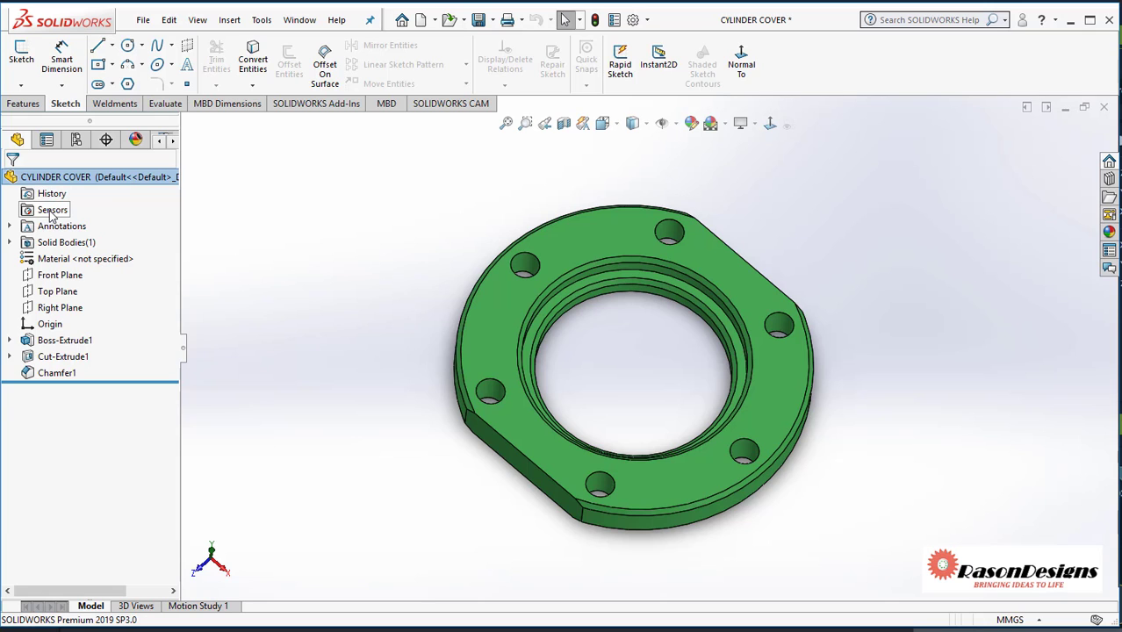
# Set the visibility of the Sensors folder to Automatic in the FeatureManager system options and apply the change.
pyautogui.click(632, 20)
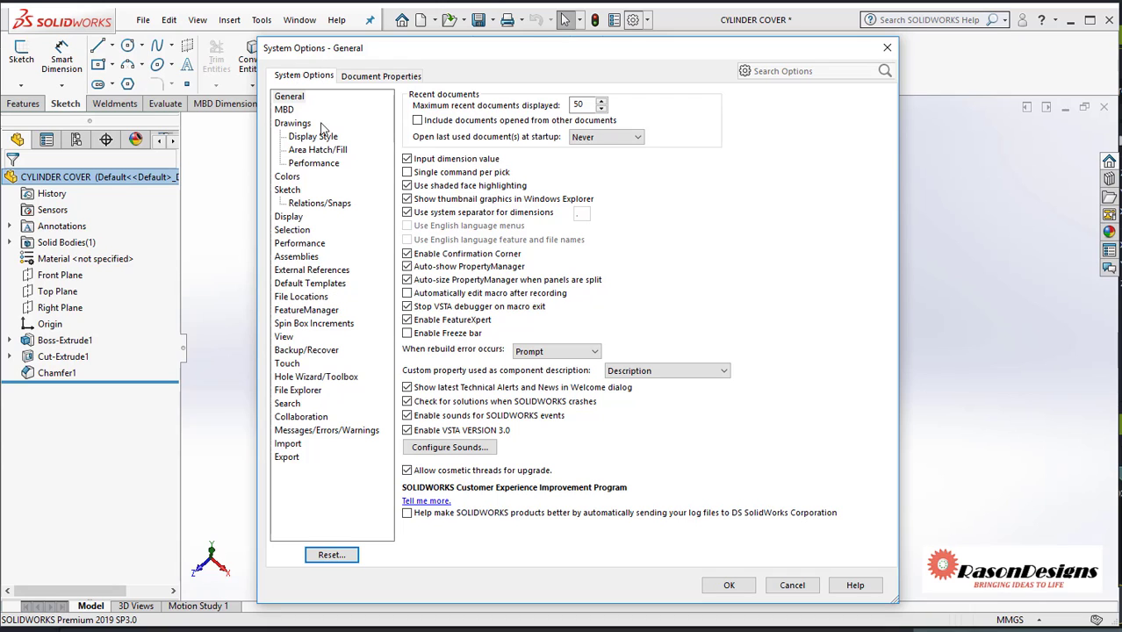
pyautogui.click(309, 312)
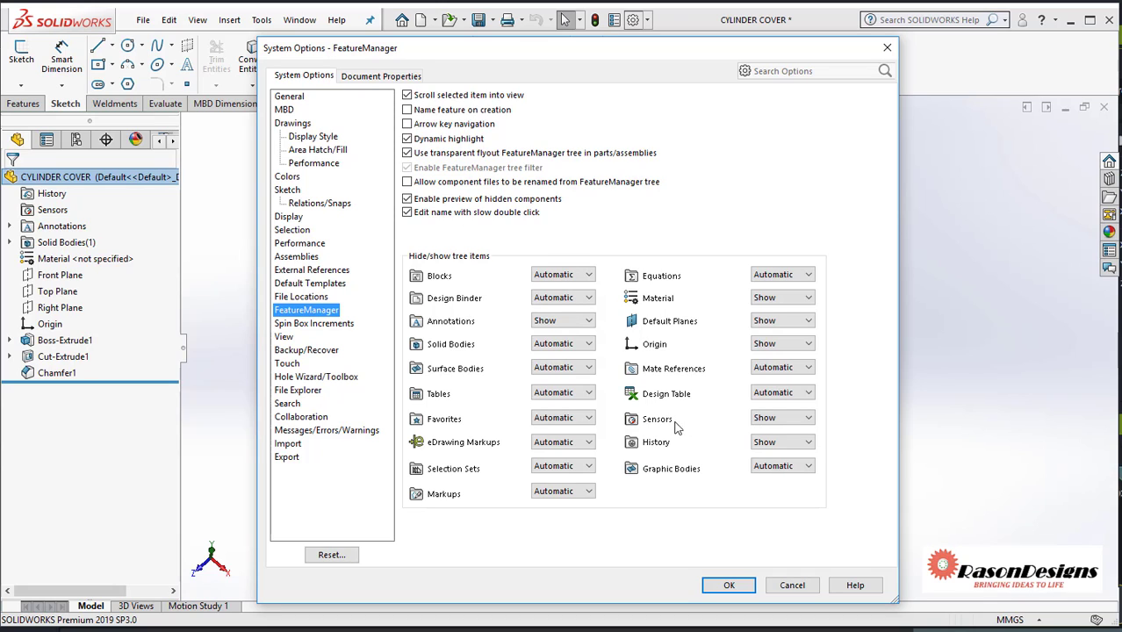
pyautogui.click(787, 424)
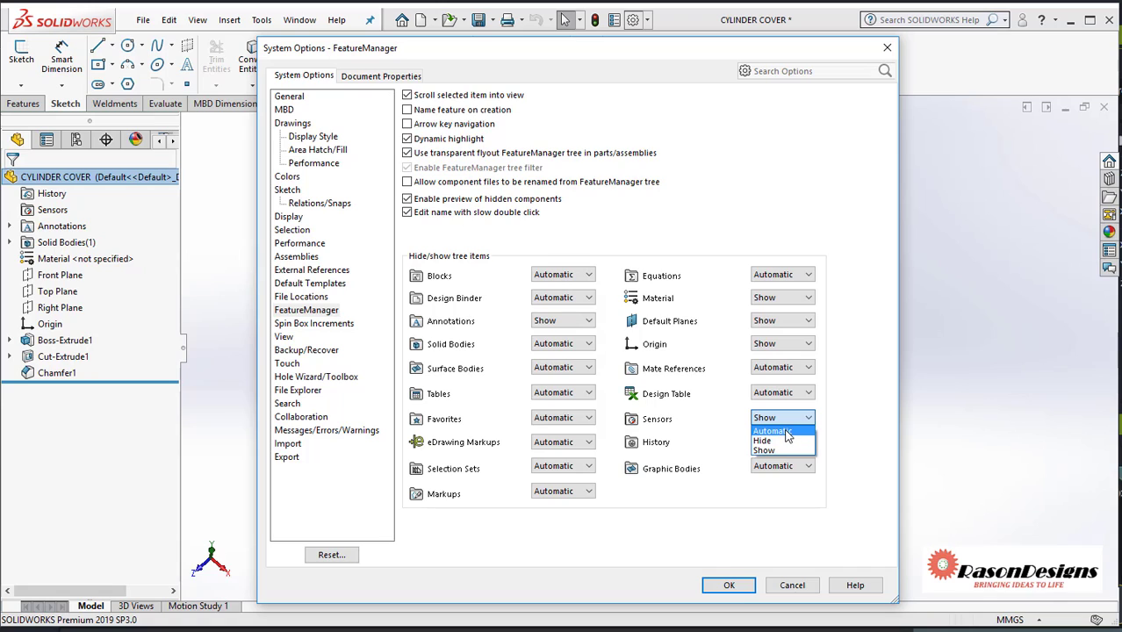
pyautogui.click(787, 433)
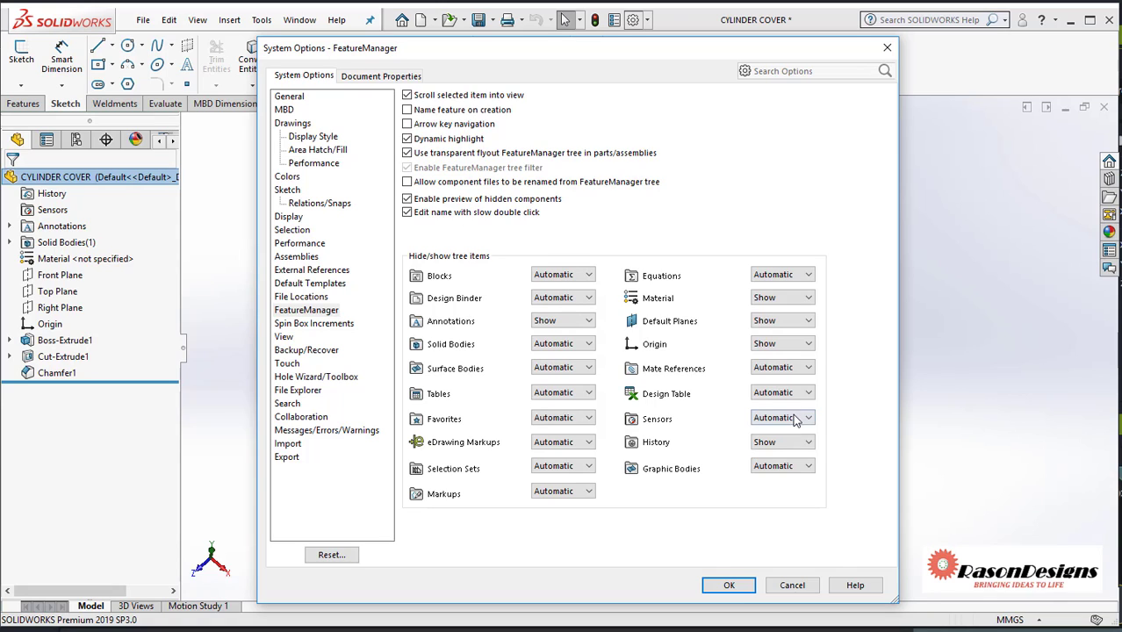
pyautogui.click(791, 420)
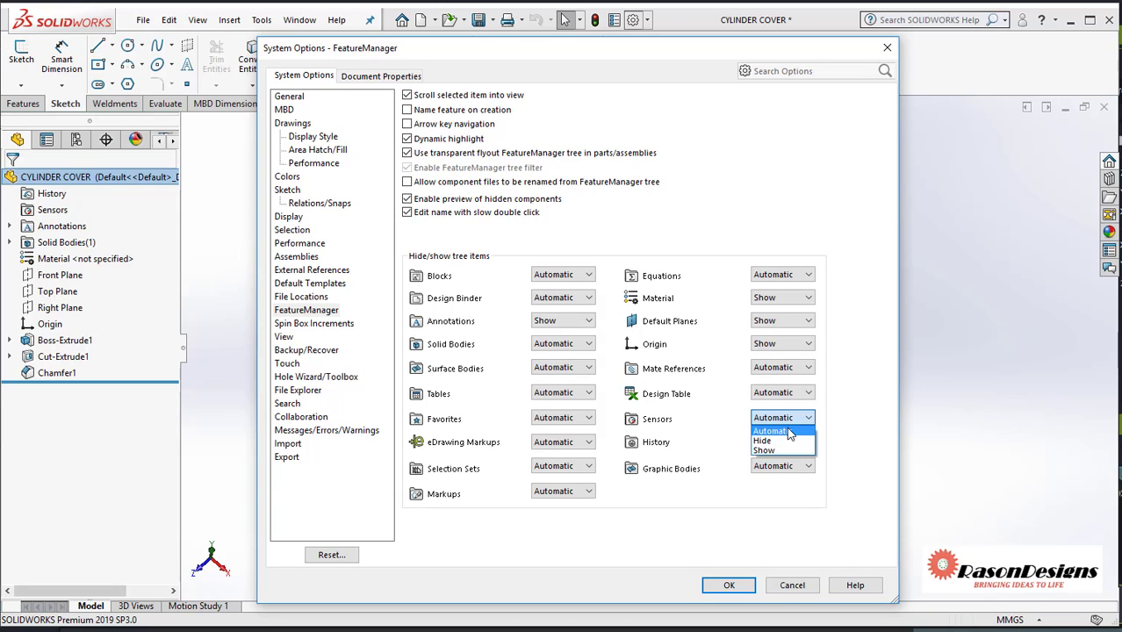
pyautogui.click(787, 432)
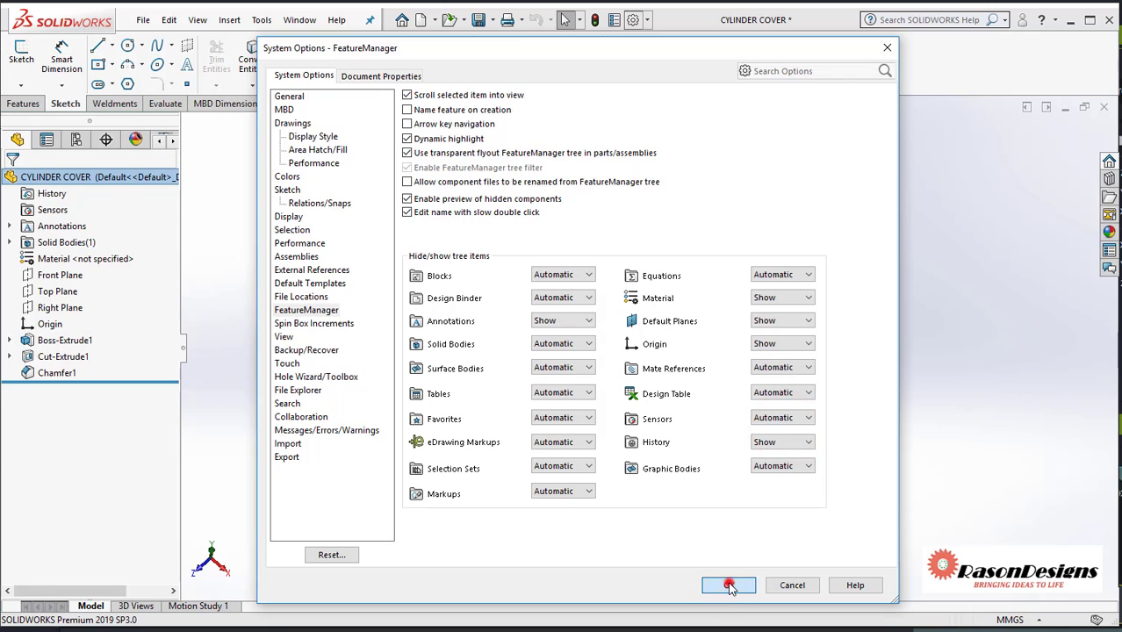
pyautogui.click(726, 585)
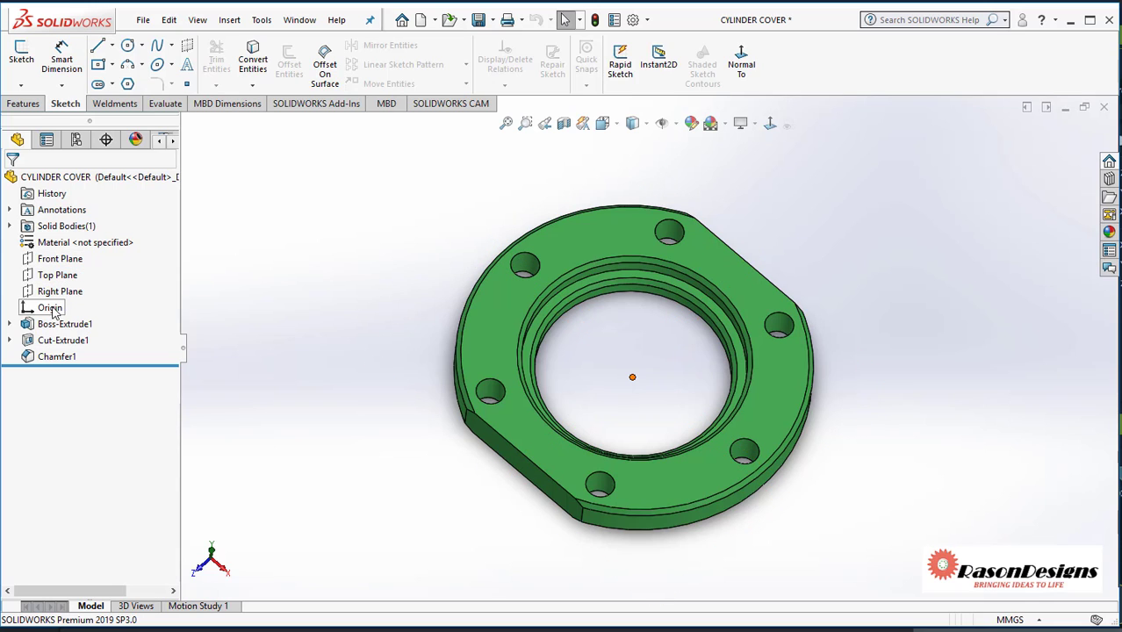
# Examine the Front, Top and Right planes and the origin of the cylinder cover by selecting each in turn.
pyautogui.click(67, 262)
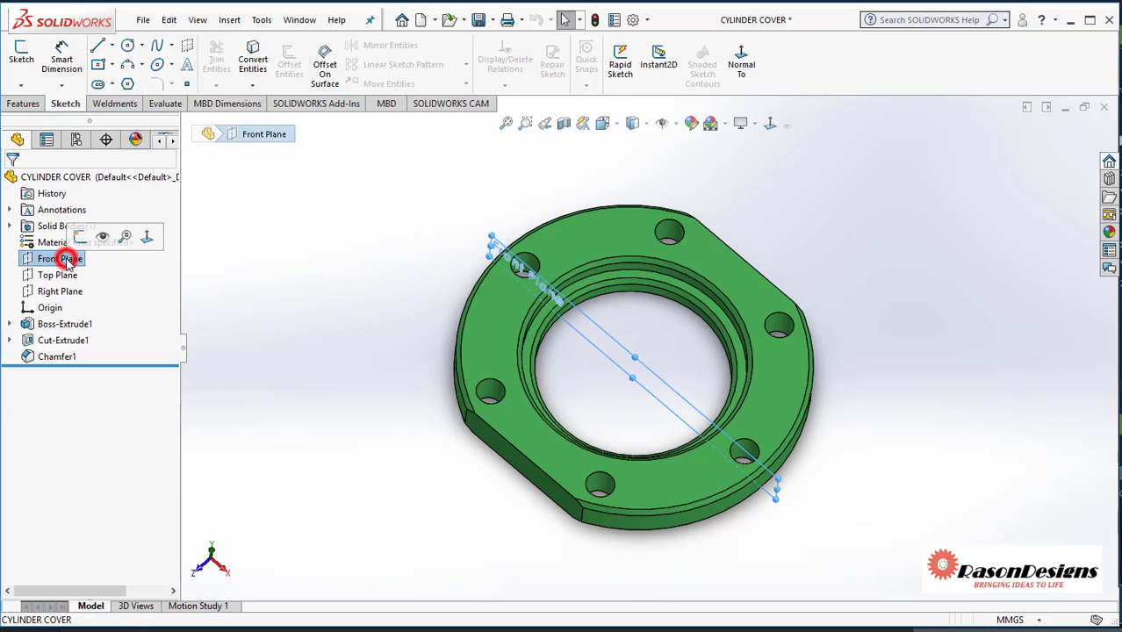
pyautogui.click(67, 277)
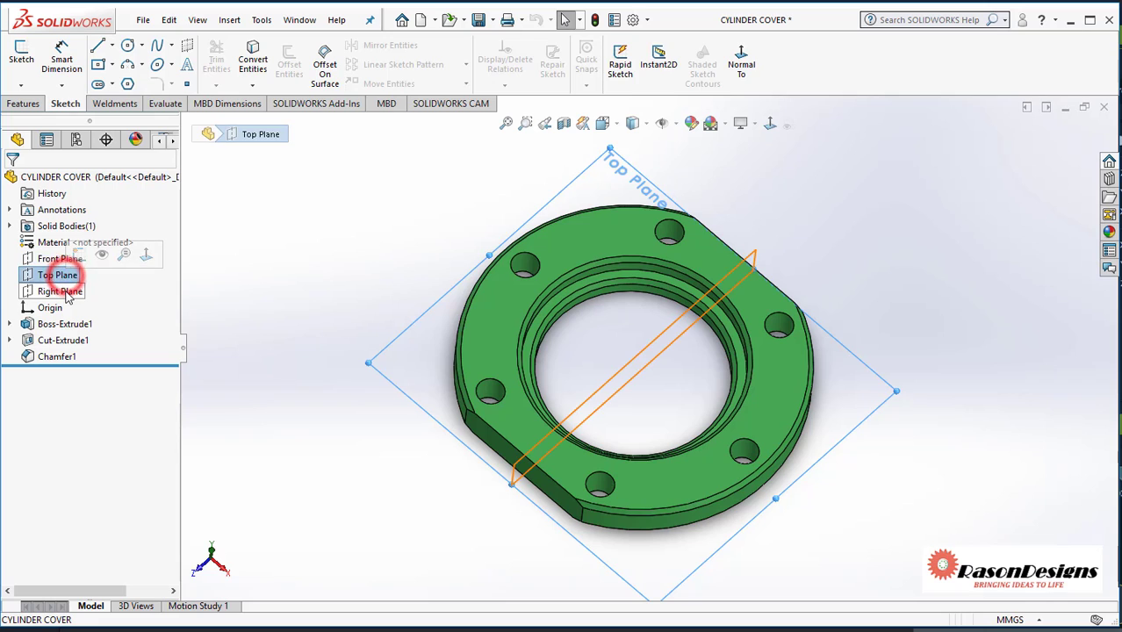
pyautogui.click(56, 291)
pyautogui.click(58, 307)
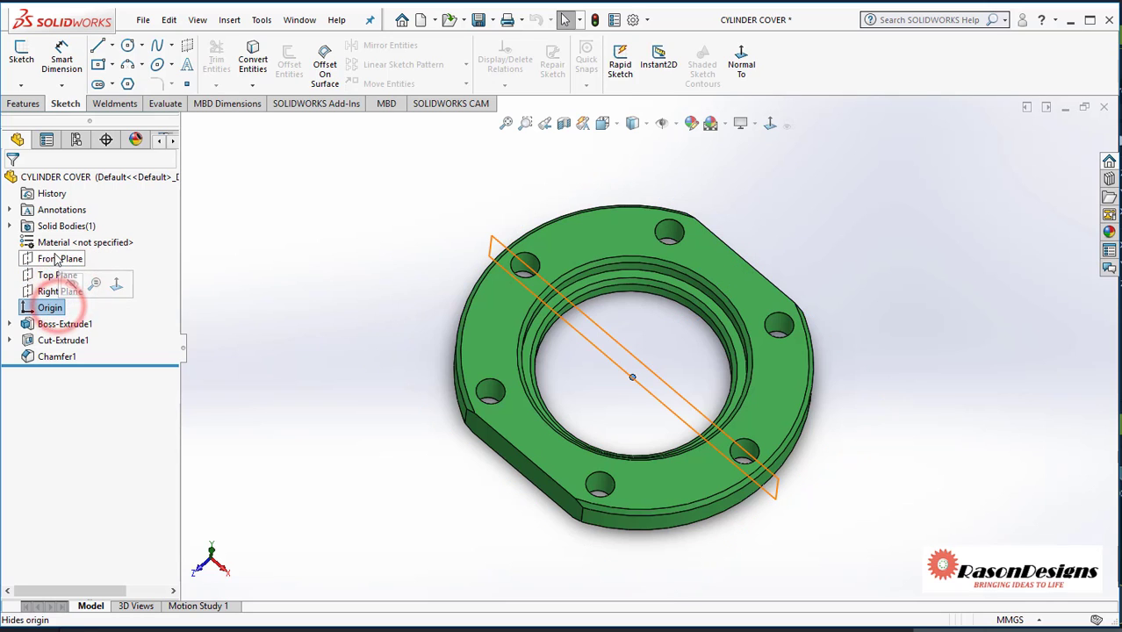
# Show the Front Plane on the cylinder cover and hide it again.
pyautogui.click(61, 261)
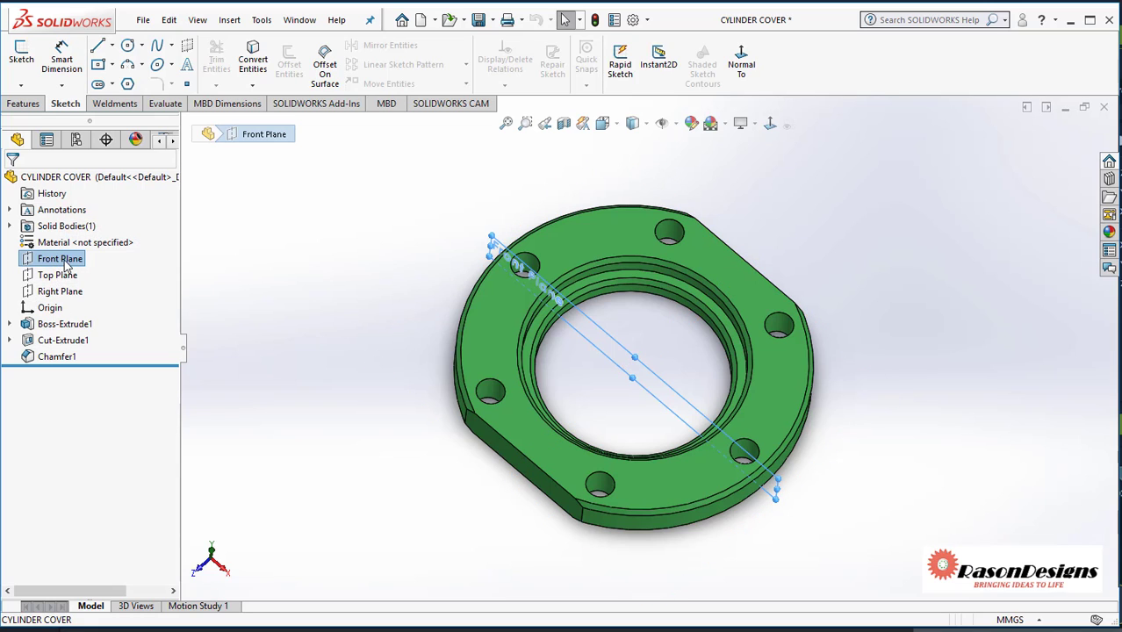
pyautogui.rightClick(62, 263)
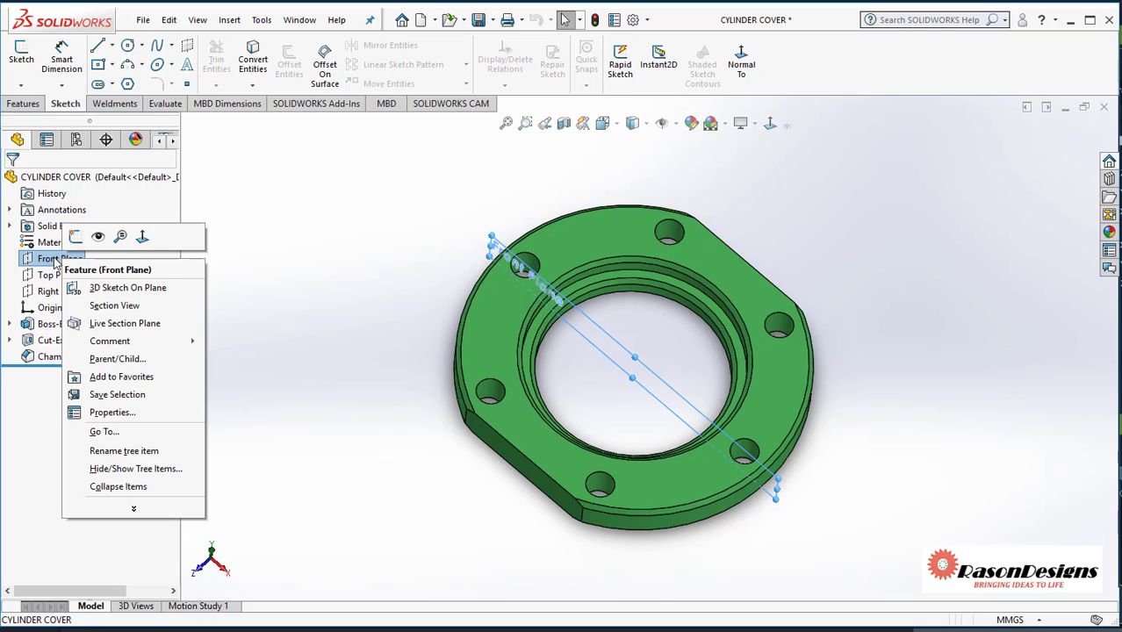
pyautogui.click(96, 235)
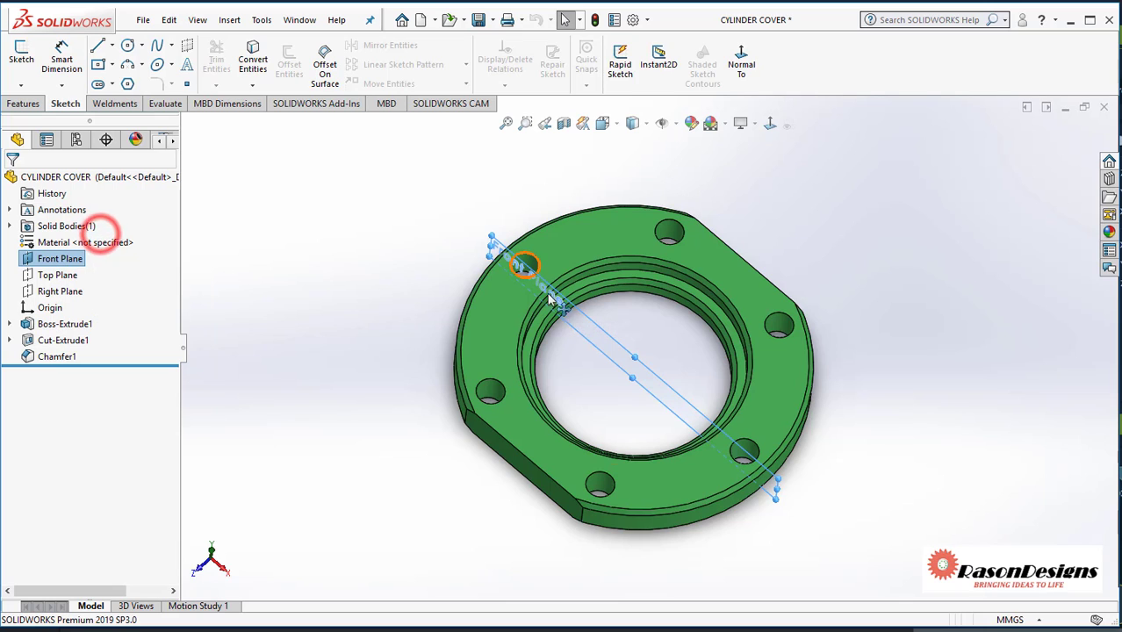
pyautogui.rightClick(51, 264)
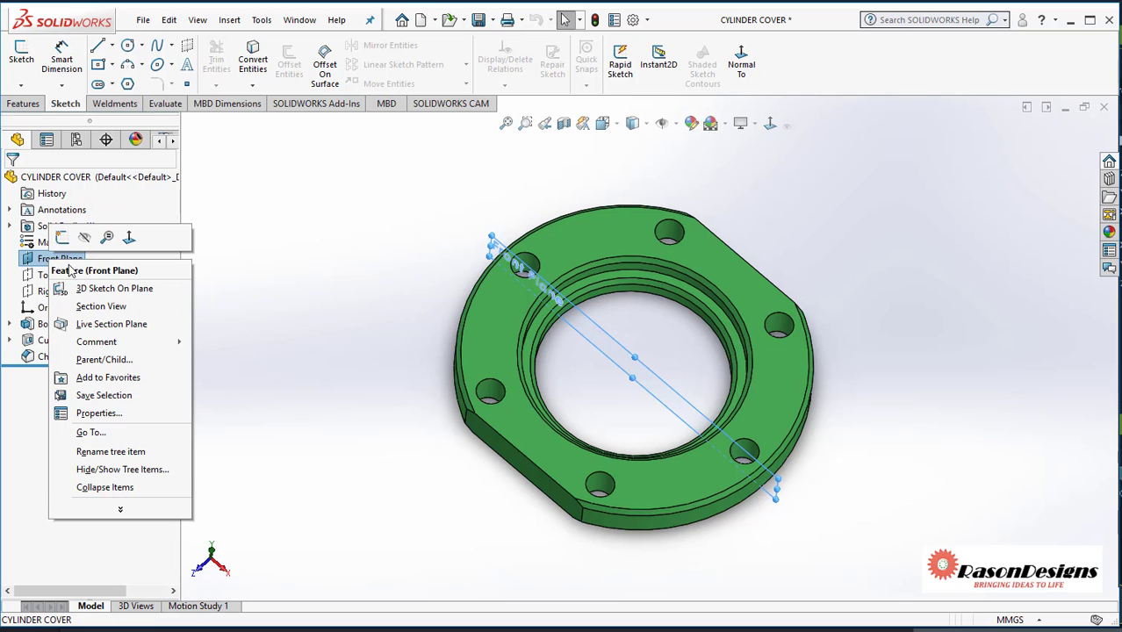
pyautogui.click(88, 234)
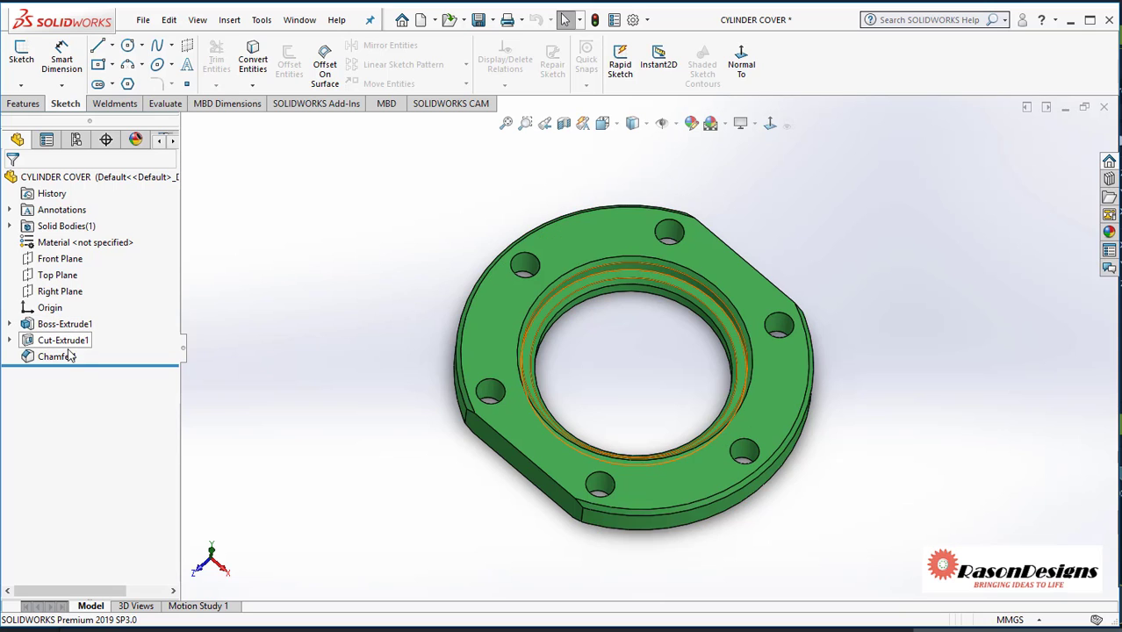
# Create a new part document.
pyautogui.click(420, 20)
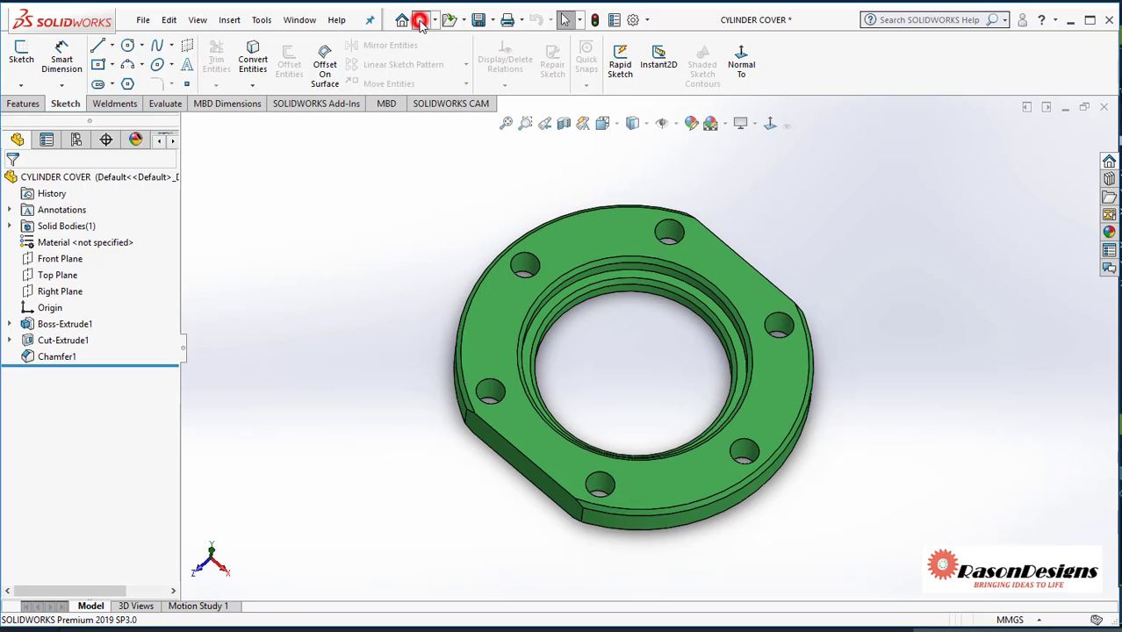
pyautogui.click(444, 274)
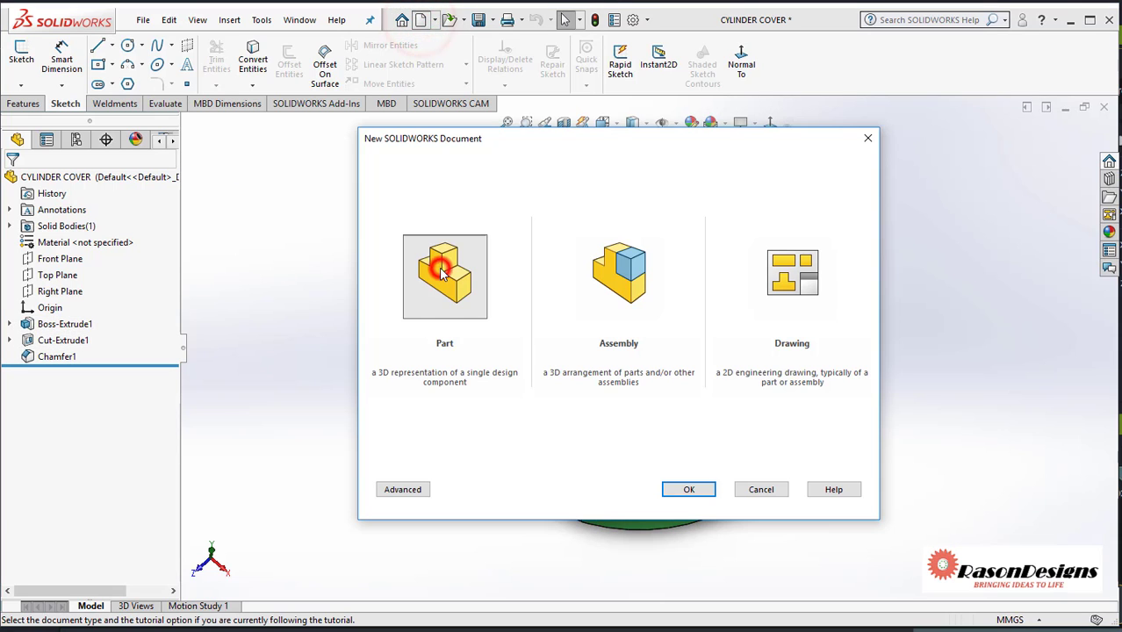
pyautogui.click(689, 490)
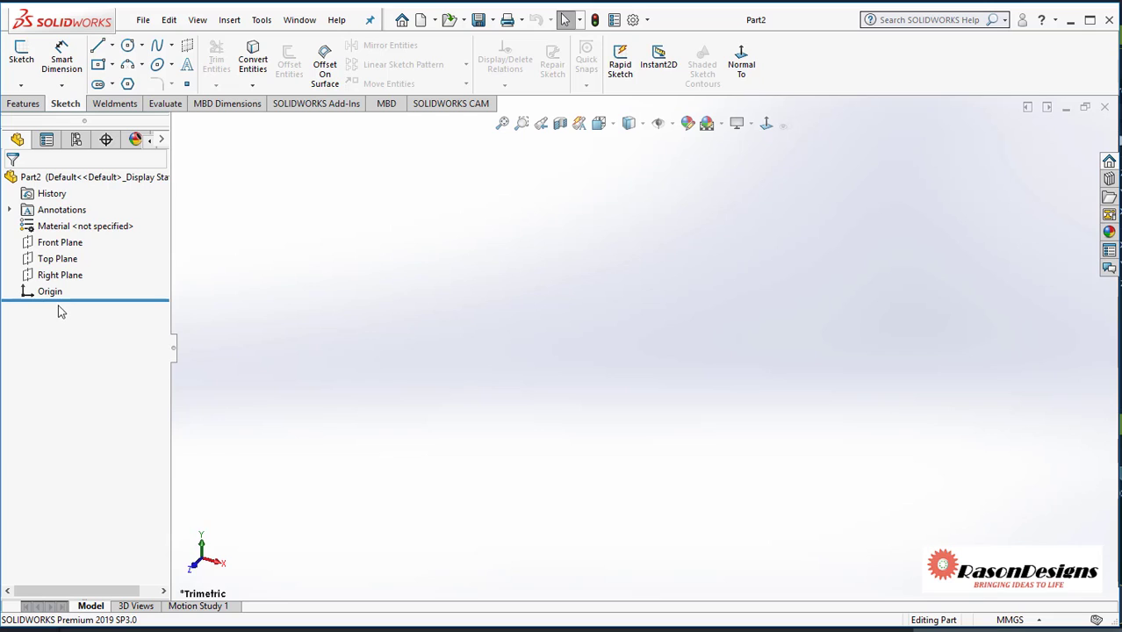
# Sketch a center rectangle about 63 mm wide on the Front Plane, with one vertical edge passing through the origin, and exit the sketch.
pyautogui.click(98, 65)
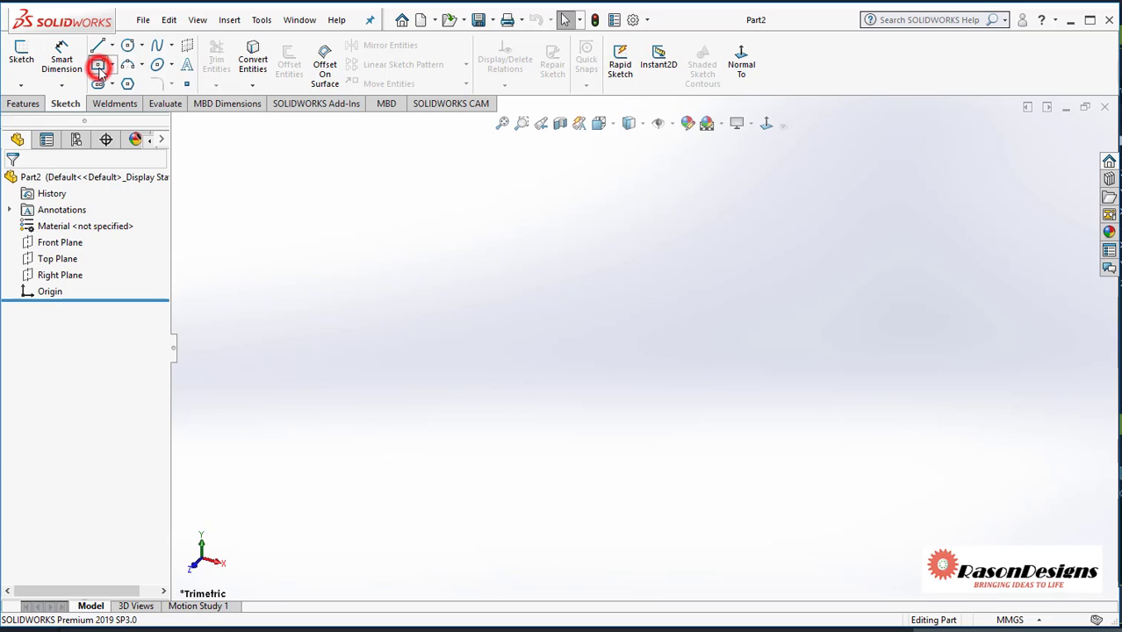
pyautogui.click(519, 208)
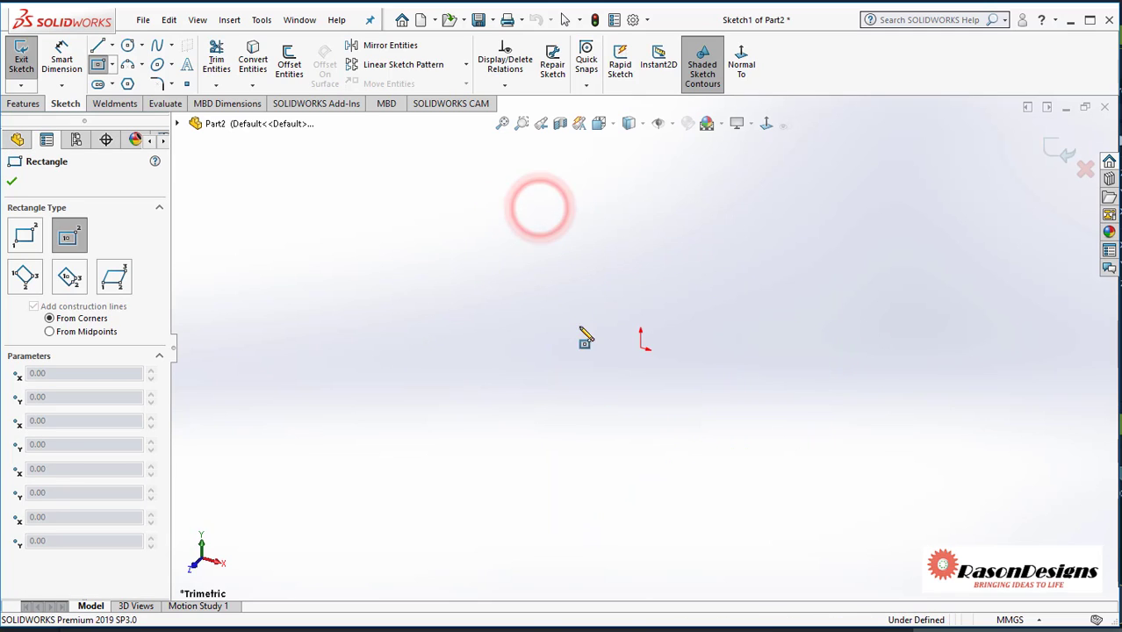
pyautogui.click(517, 272)
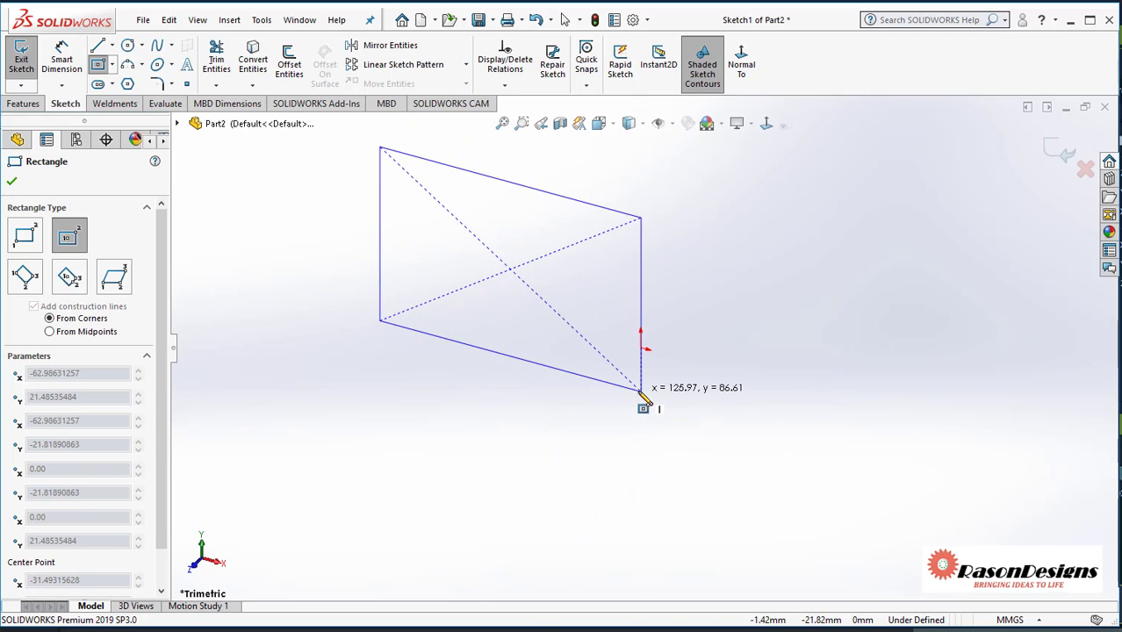
pyautogui.click(639, 398)
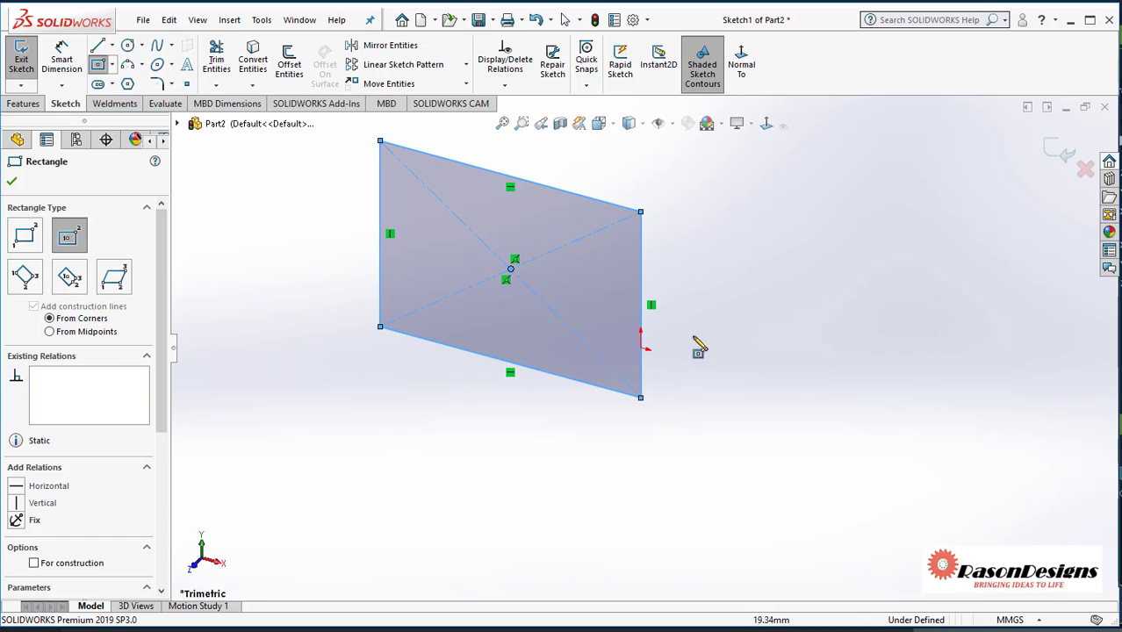
pyautogui.click(13, 182)
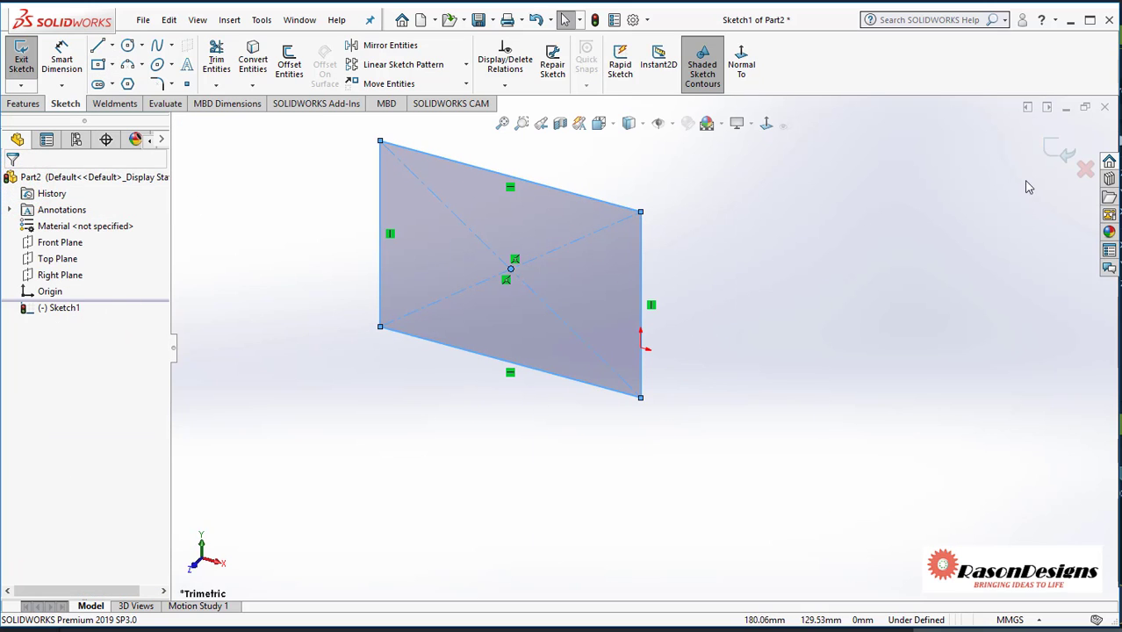
pyautogui.click(1060, 150)
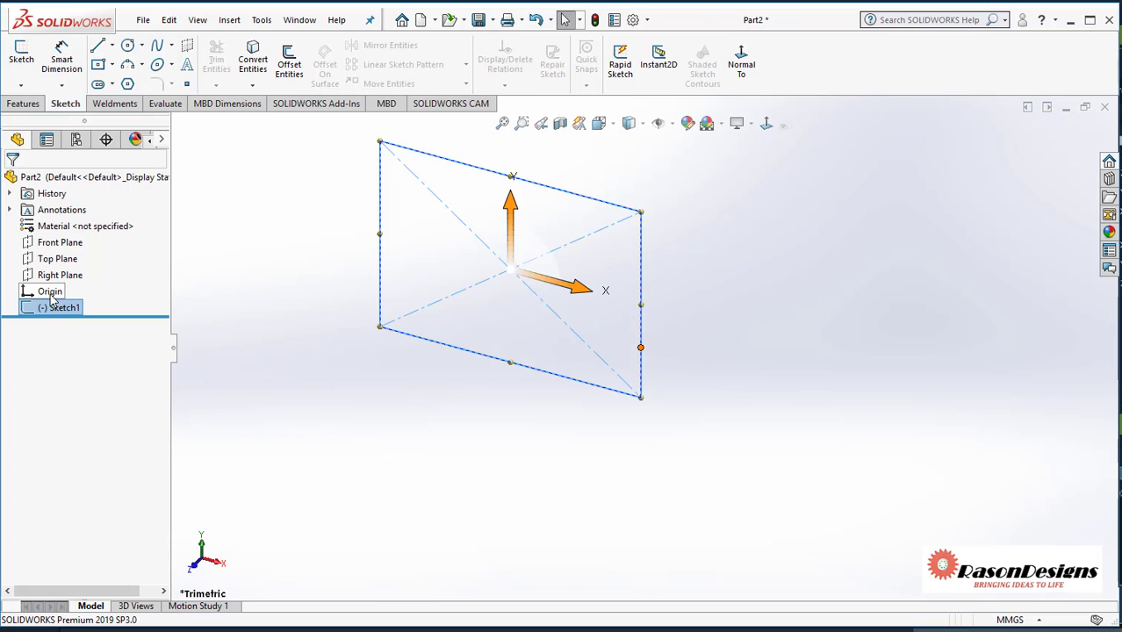
# Clear the selection of the new sketch and display the PropertyManager for the cylinder cover part.
pyautogui.click(200, 323)
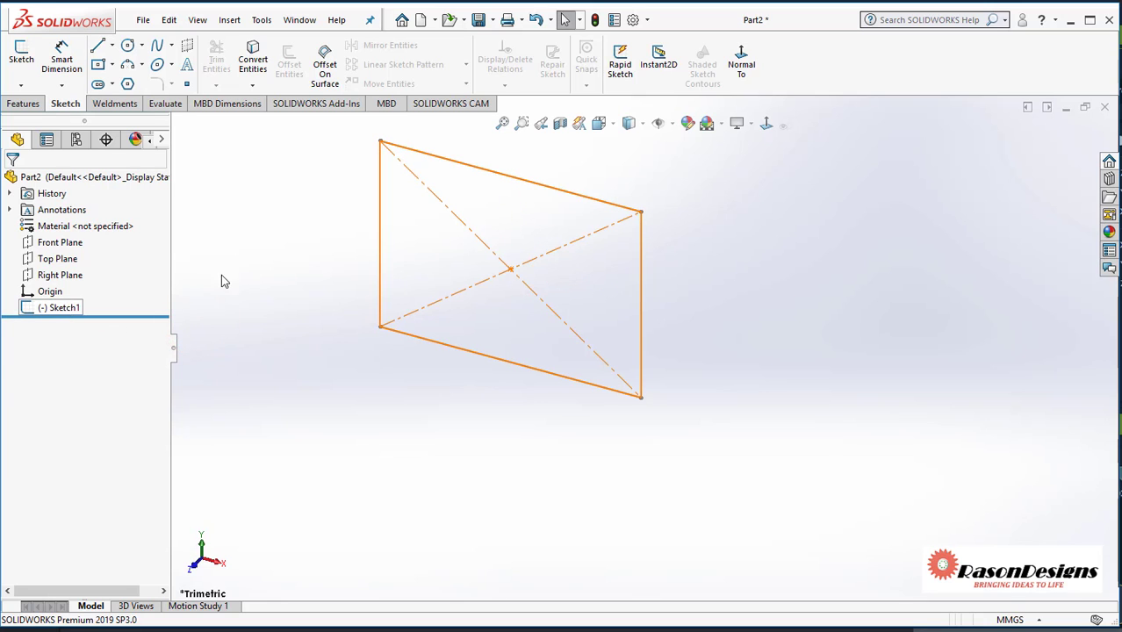
pyautogui.click(47, 140)
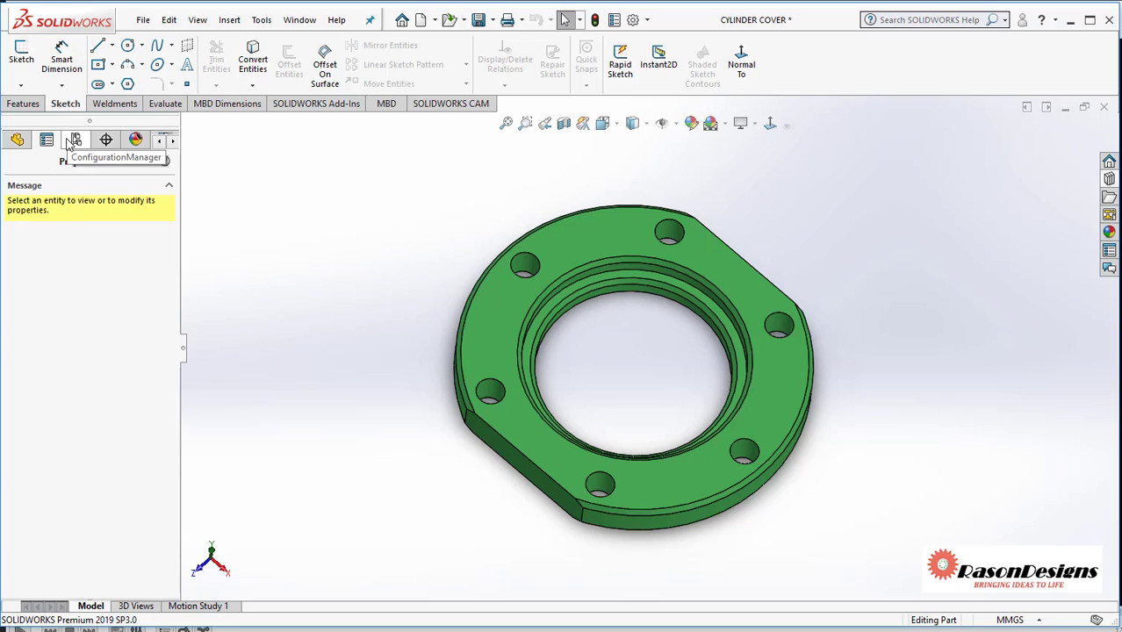
# Switch to the Assem1 assembly and examine the cylinder, the cylinder head and both hex flange machine screws by selecting each in turn.
pyautogui.click(303, 25)
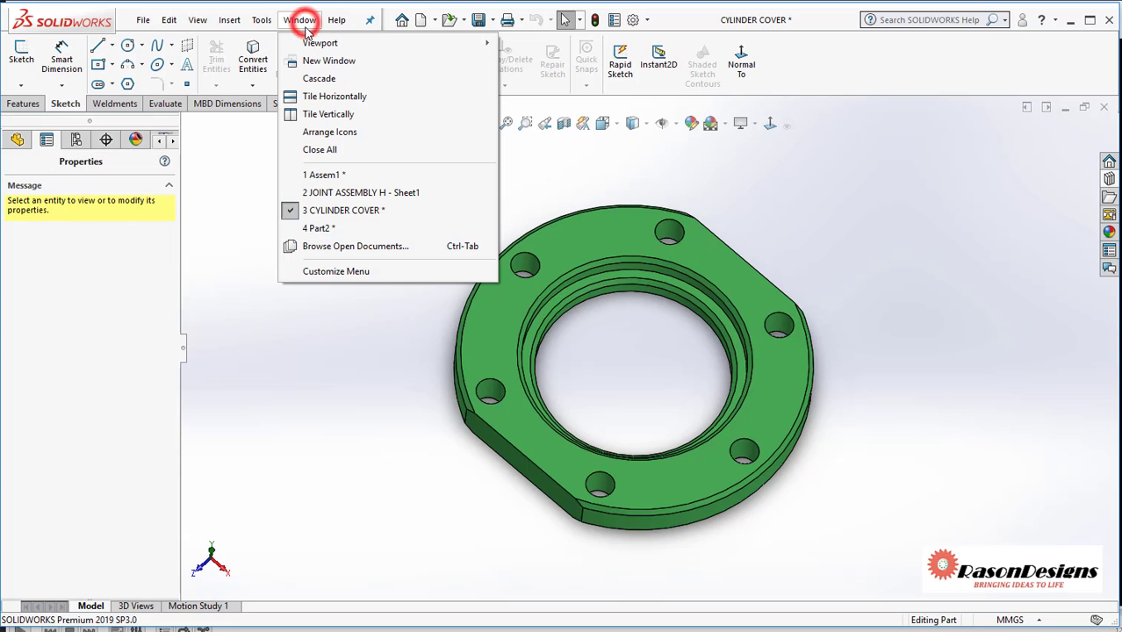
pyautogui.click(326, 175)
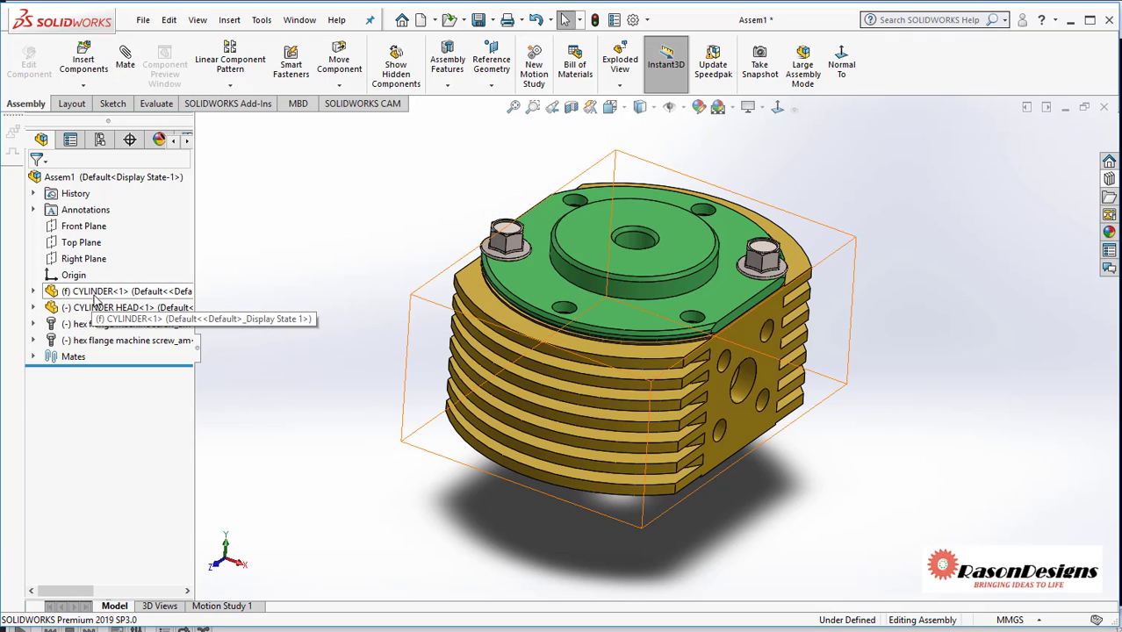
pyautogui.click(95, 293)
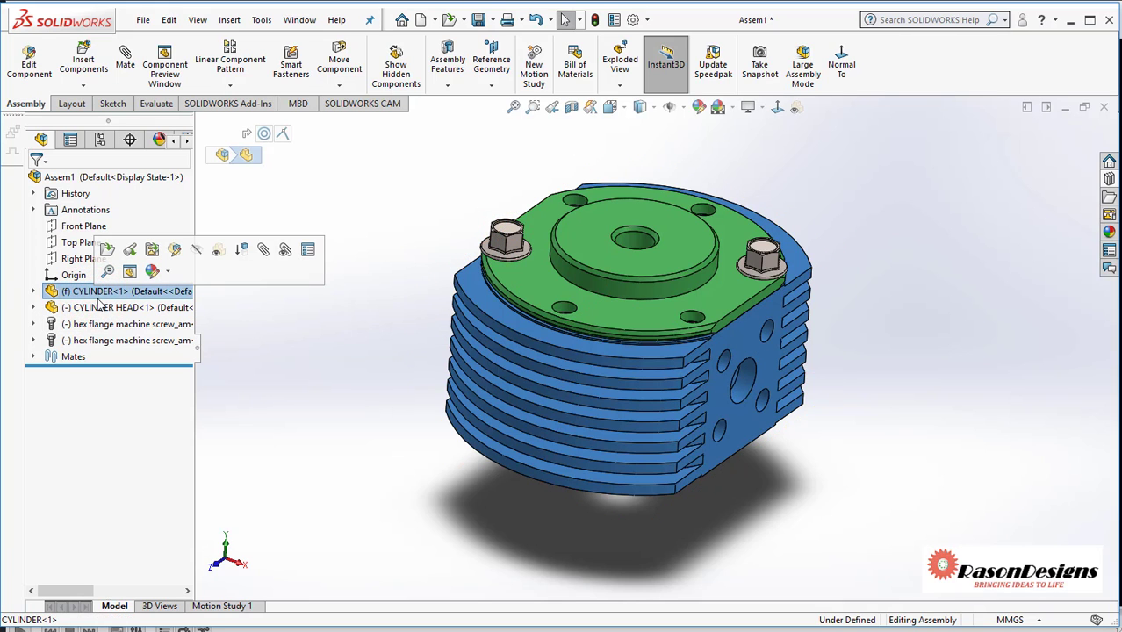
pyautogui.click(98, 307)
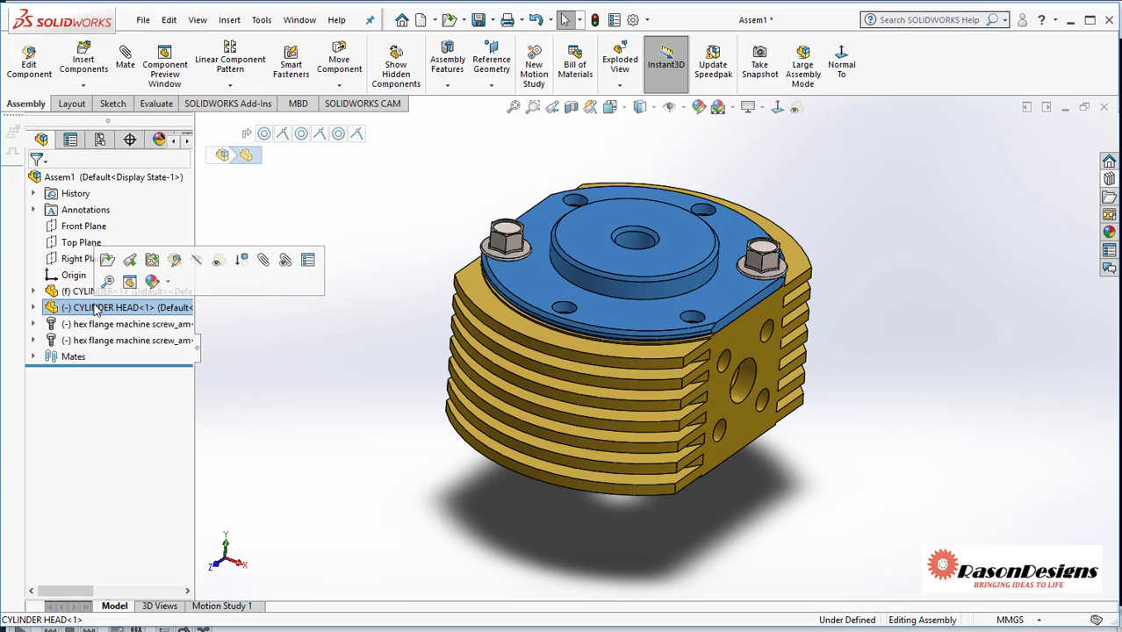
pyautogui.click(92, 323)
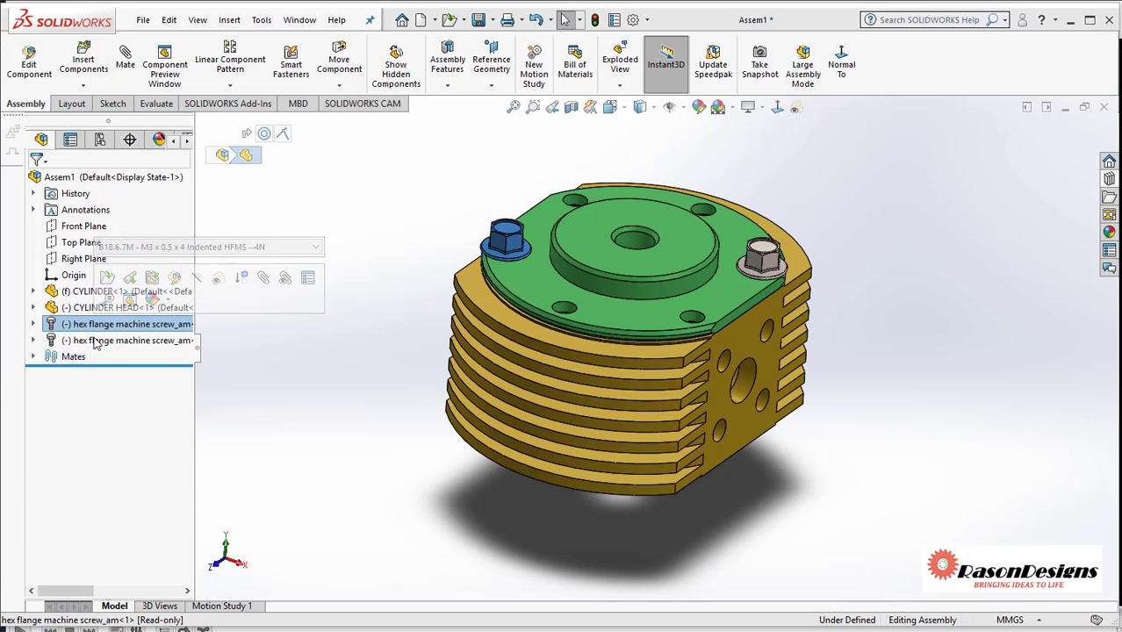
pyautogui.click(95, 341)
pyautogui.click(112, 377)
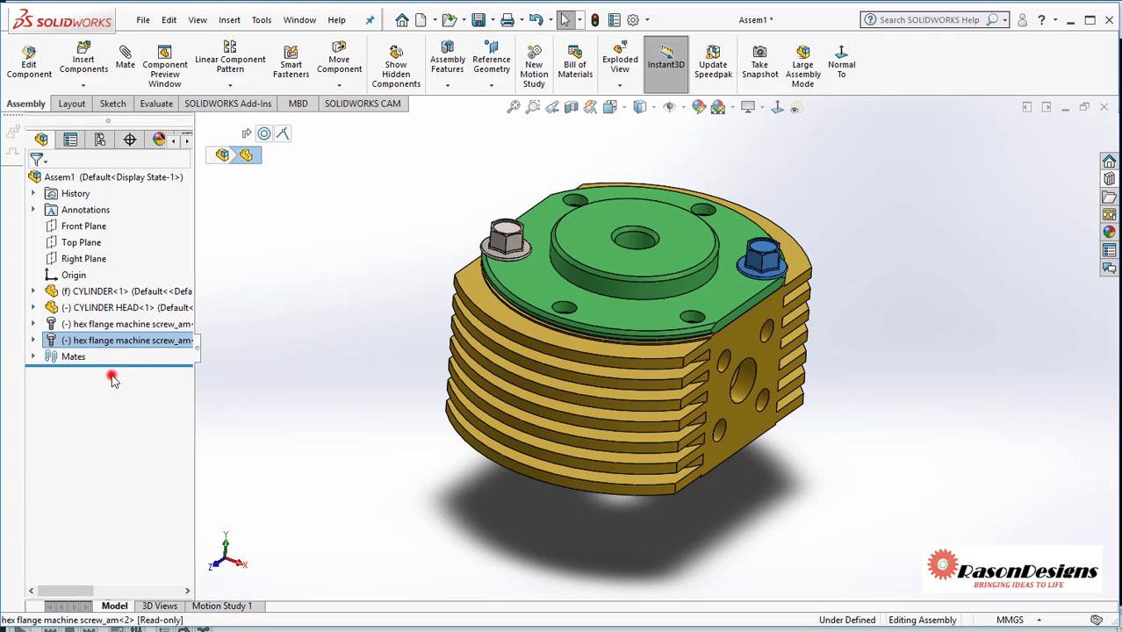